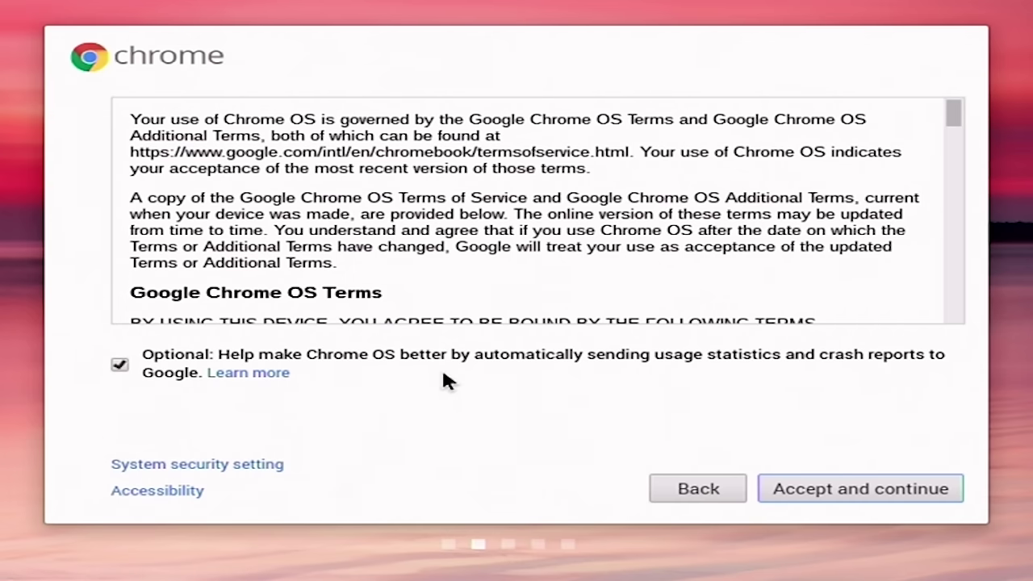
- Opt out of sending usage statistics and crash reports to Google, and accept the Chrome OS terms
{"action": "left_click", "coordinate": [121, 365]}
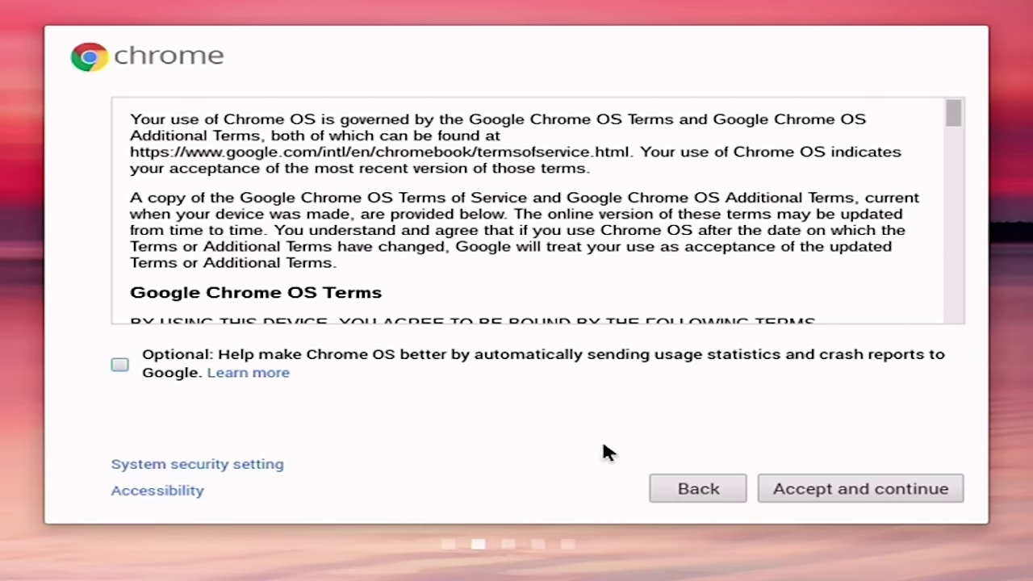
{"action": "left_click", "coordinate": [860, 489]}
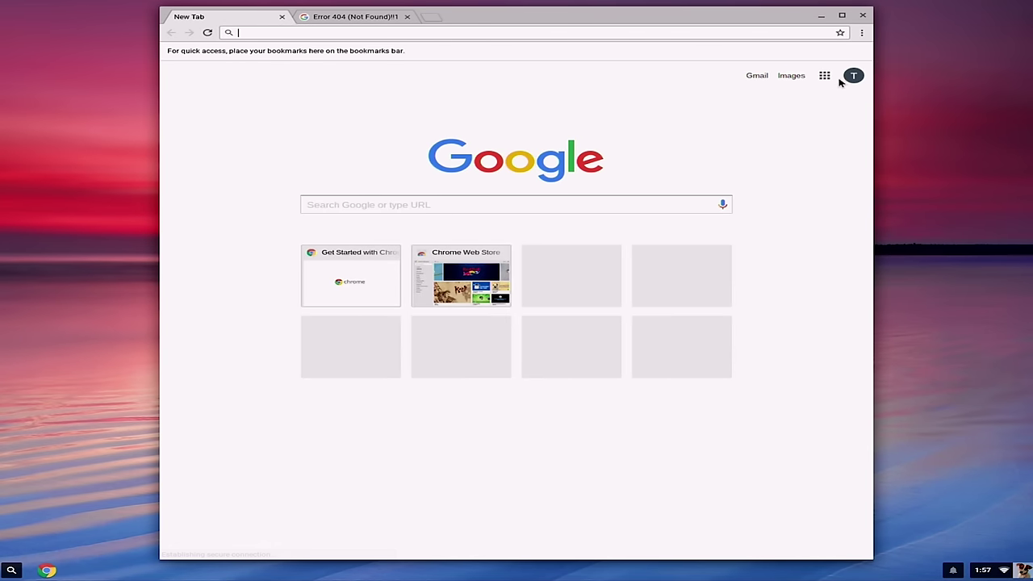
- Check for and apply Chrome OS updates from the About page, show more info, and restart the device to finish updating
{"action": "left_click", "coordinate": [861, 33]}
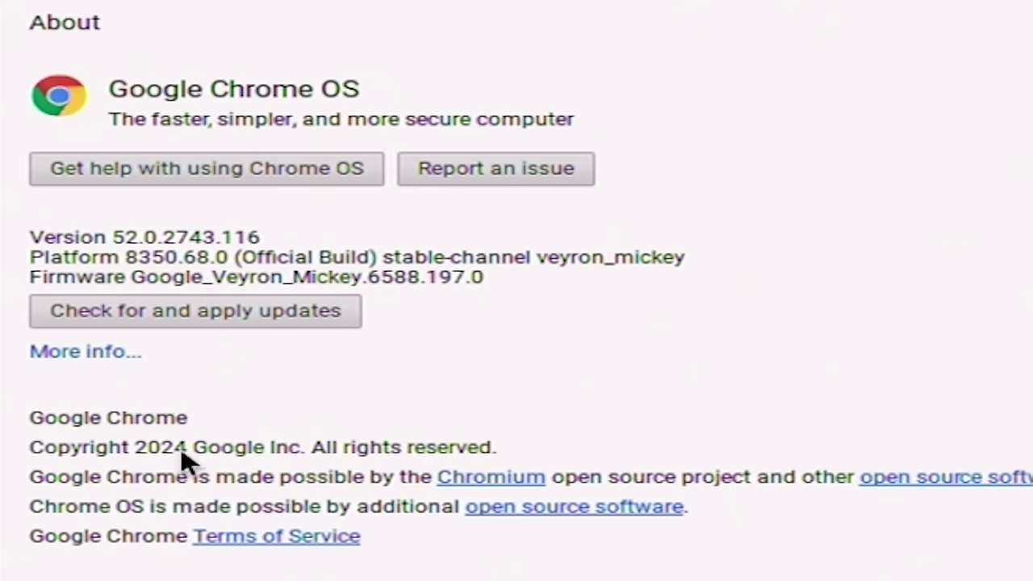
{"action": "left_click", "coordinate": [137, 319]}
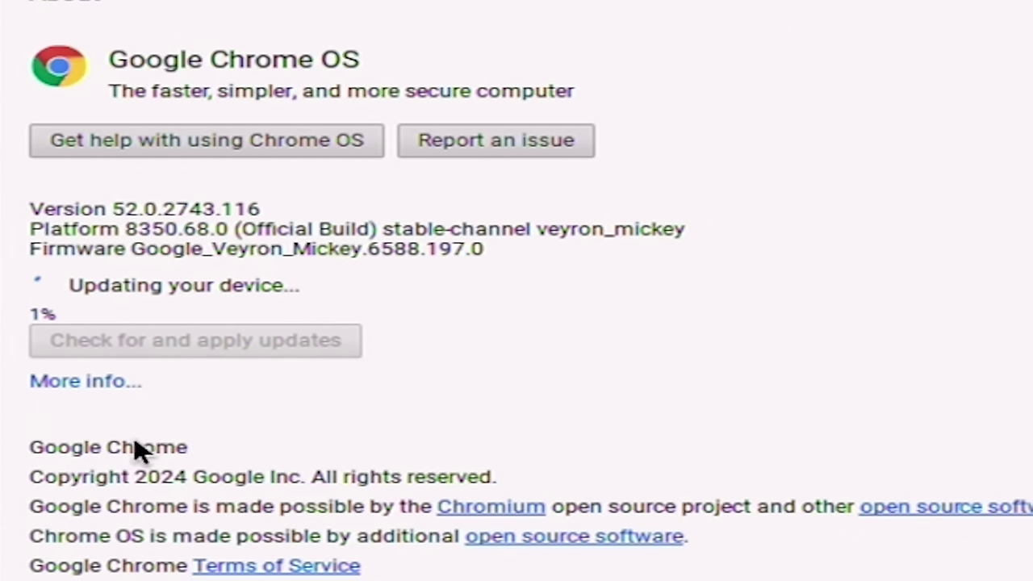
{"action": "left_click", "coordinate": [102, 380]}
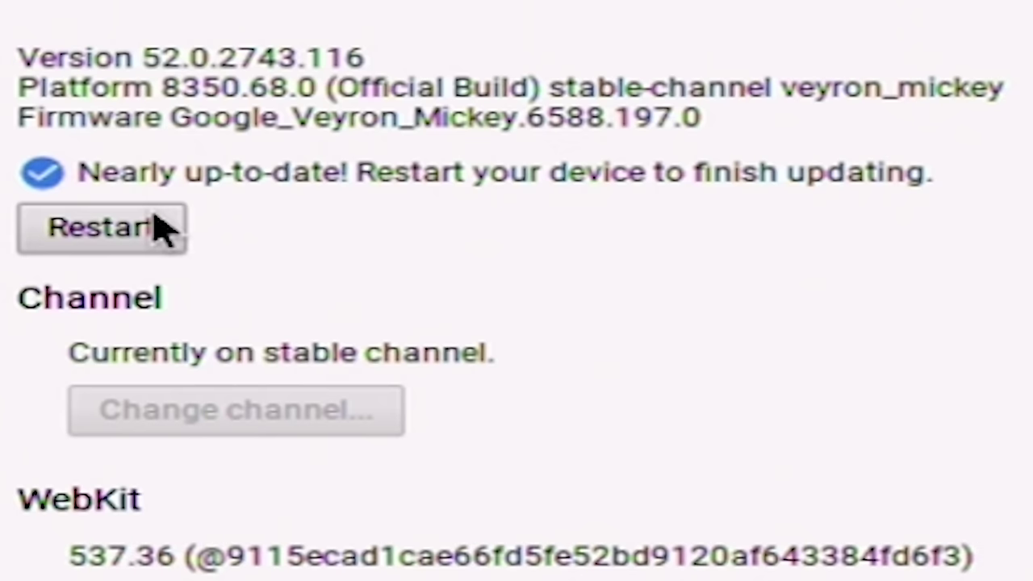
{"action": "left_click", "coordinate": [222, 239]}
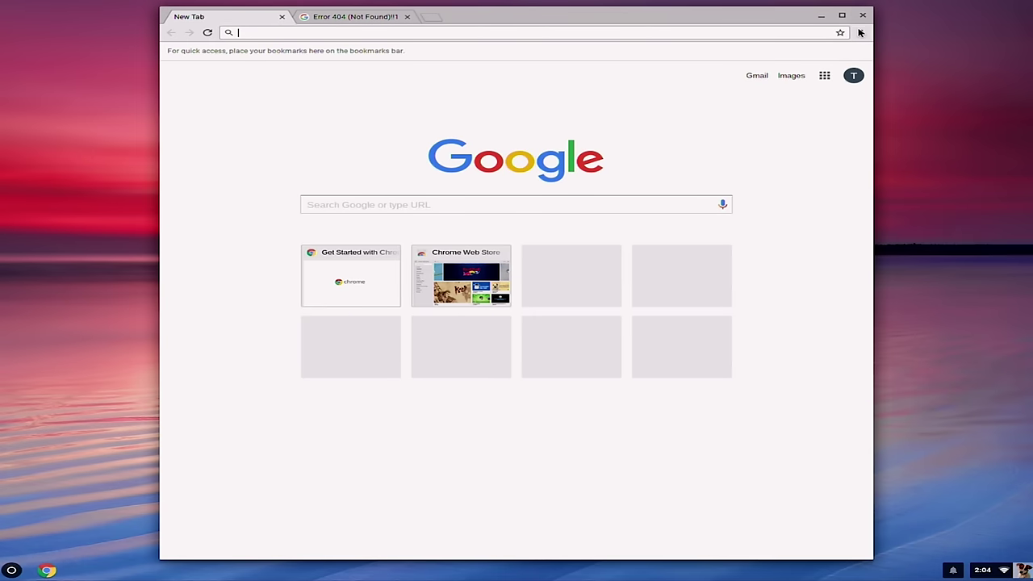
- Bring up the About Chrome OS information again and check for and apply further updates
{"action": "left_click", "coordinate": [689, 32]}
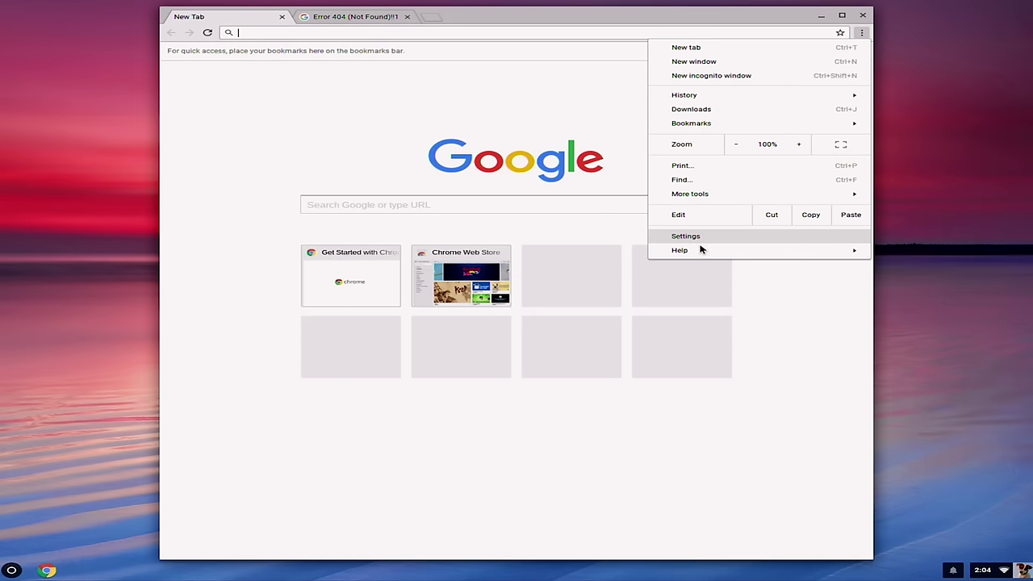
{"action": "mouse_move", "coordinate": [700, 250]}
{"action": "left_click", "coordinate": [495, 258]}
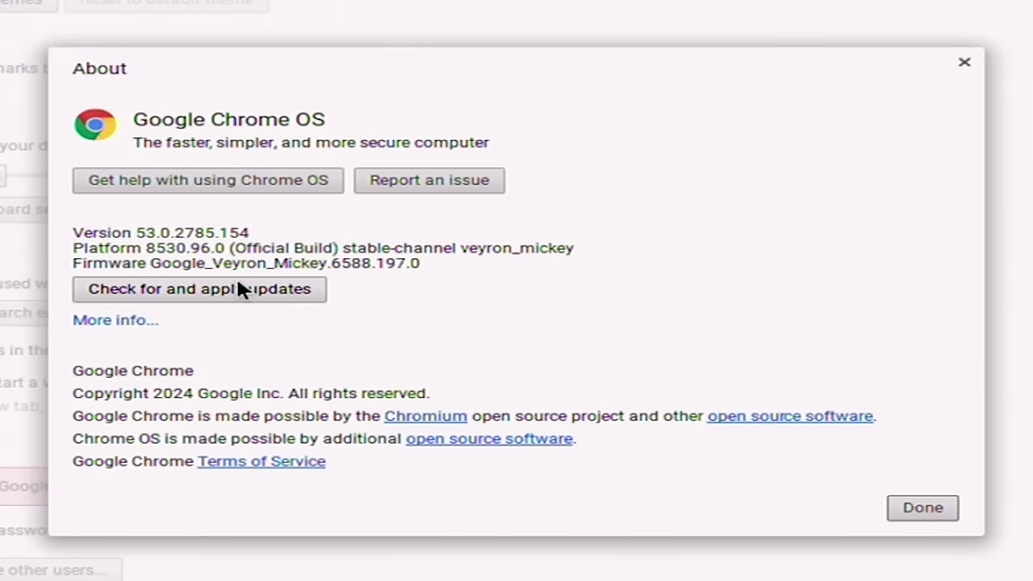
{"action": "left_click", "coordinate": [237, 284]}
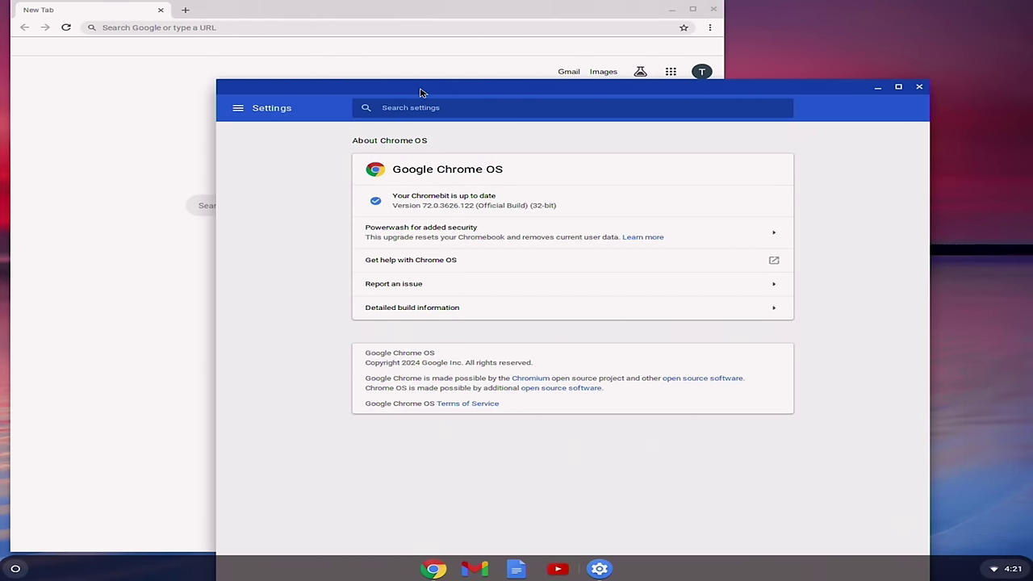
{"action": "left_click_drag", "start_coordinate": [419, 92], "coordinate": [393, 70]}
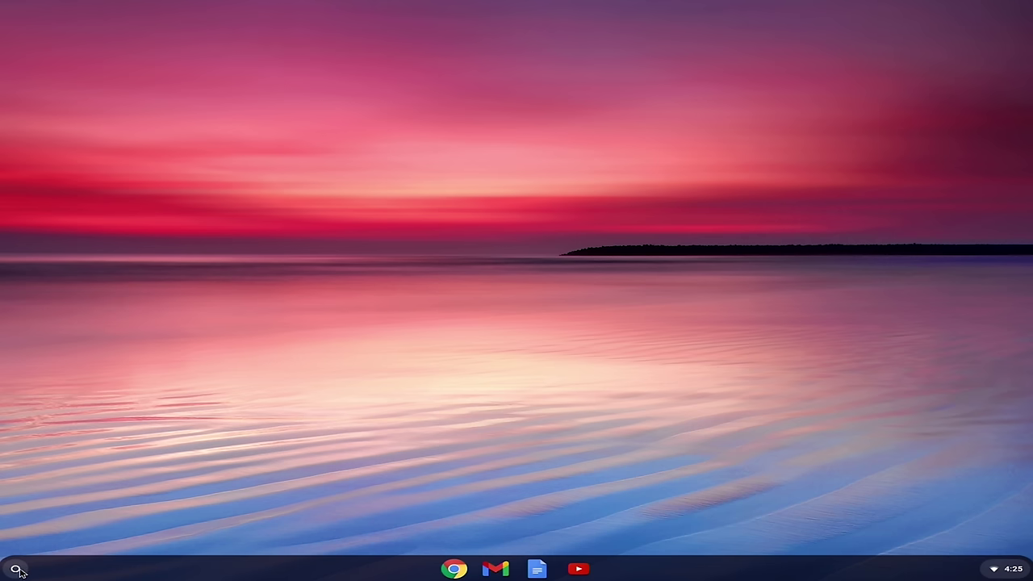
- Expand the launcher to the full app list and open the ASUS product registration app
{"action": "left_click", "coordinate": [16, 568]}
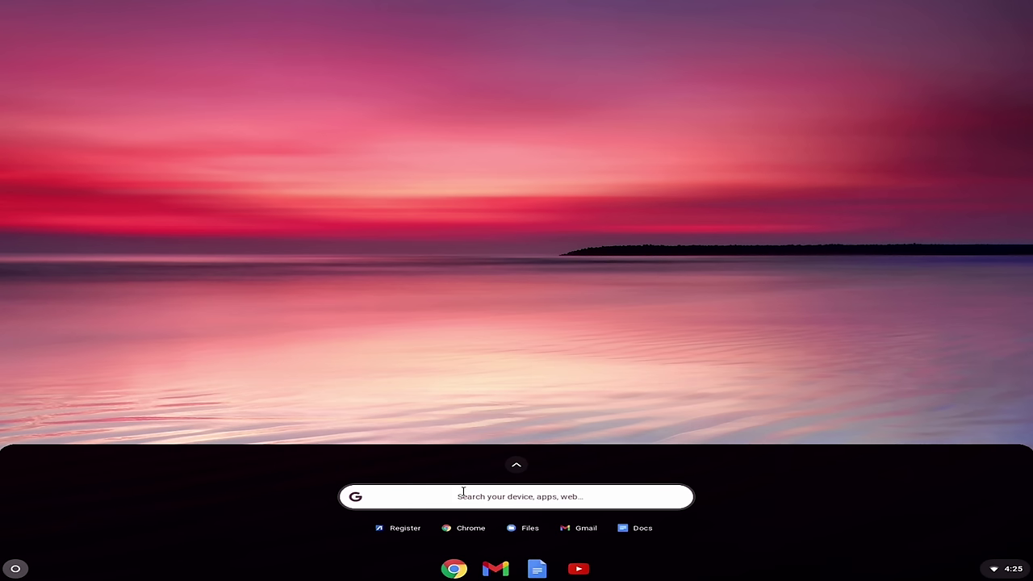
{"action": "left_click", "coordinate": [517, 464]}
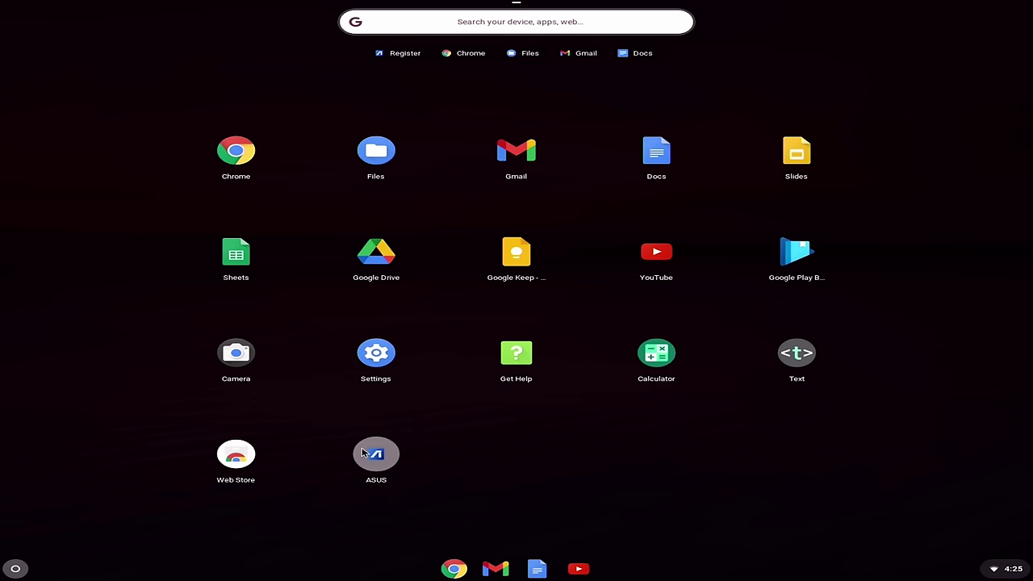
{"action": "left_click", "coordinate": [378, 457]}
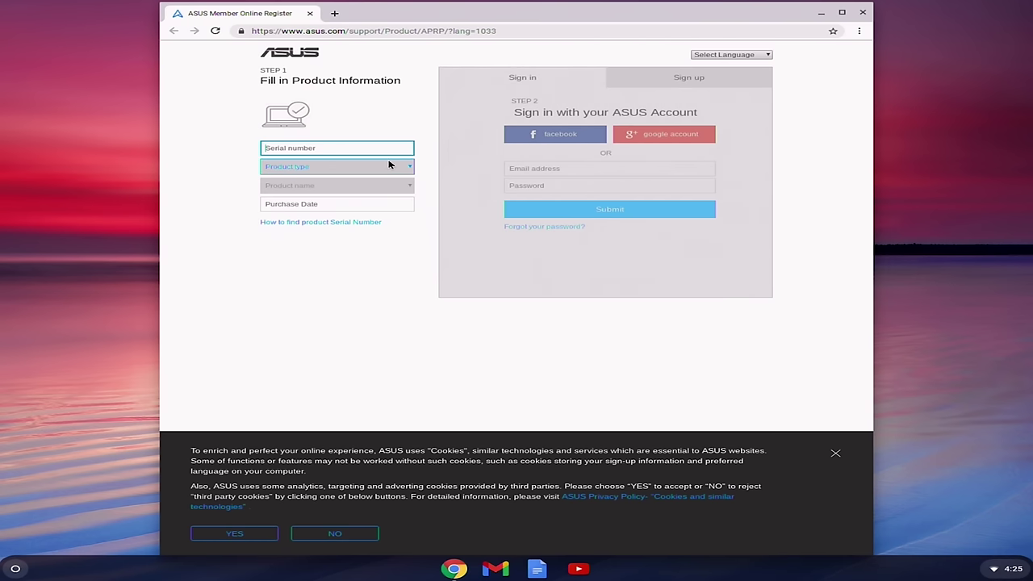
- Open the Files app from the launcher and browse the contents of the USB drive
{"action": "key", "text": "super"}
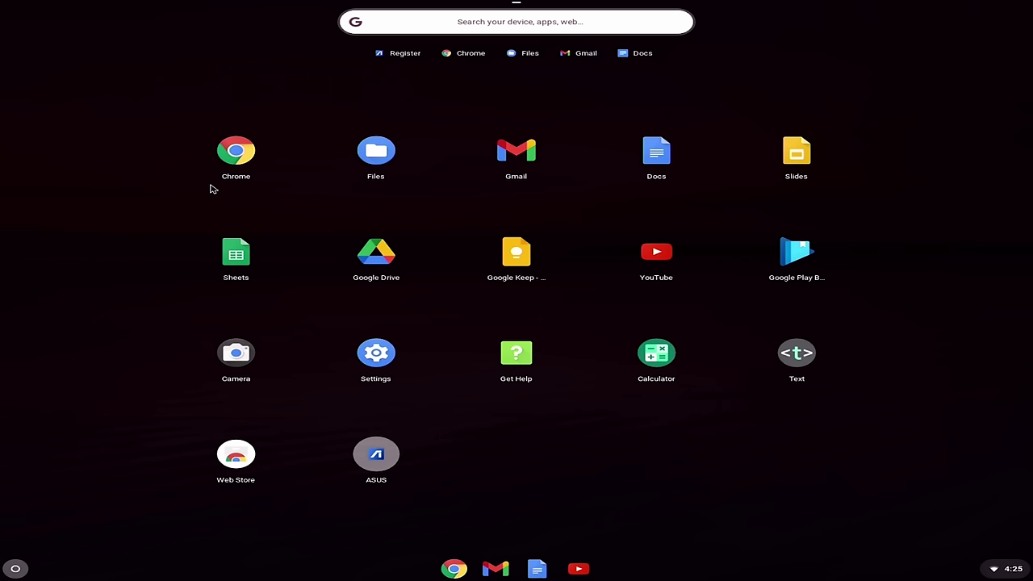
{"action": "left_click", "coordinate": [386, 160]}
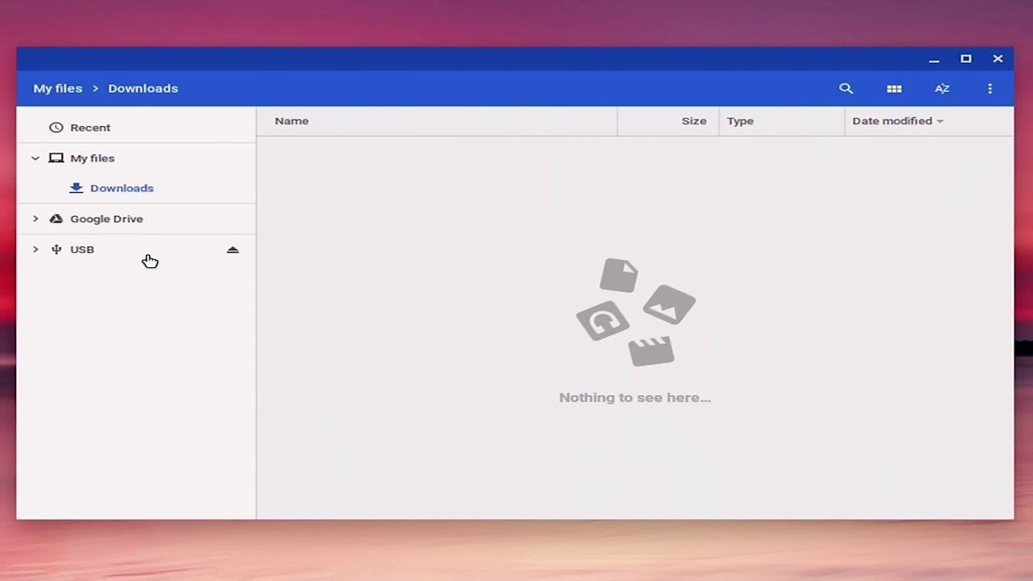
{"action": "left_click", "coordinate": [149, 258]}
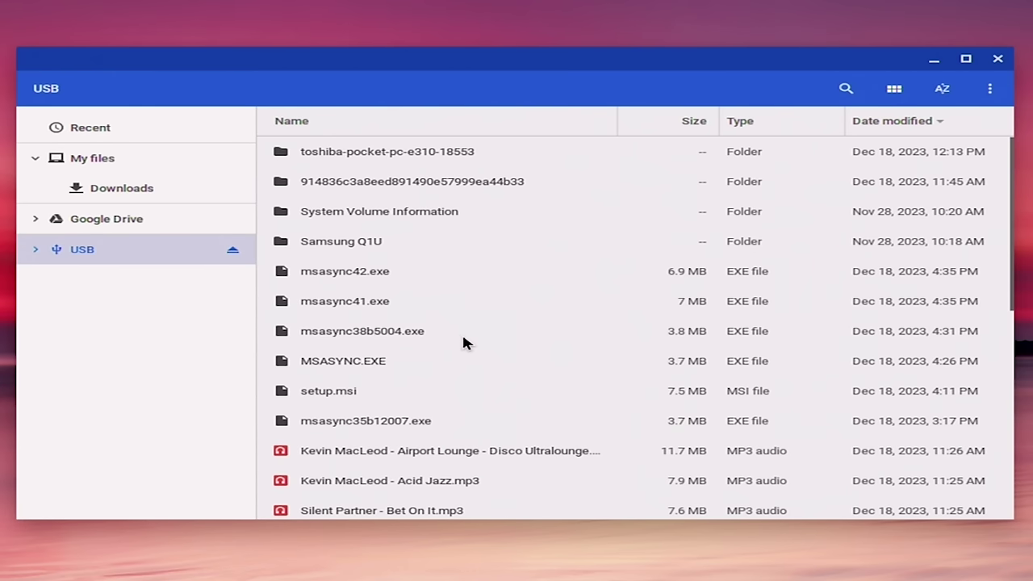
{"action": "scroll", "coordinate": [466, 339], "scroll_direction": "down", "scroll_amount": 10}
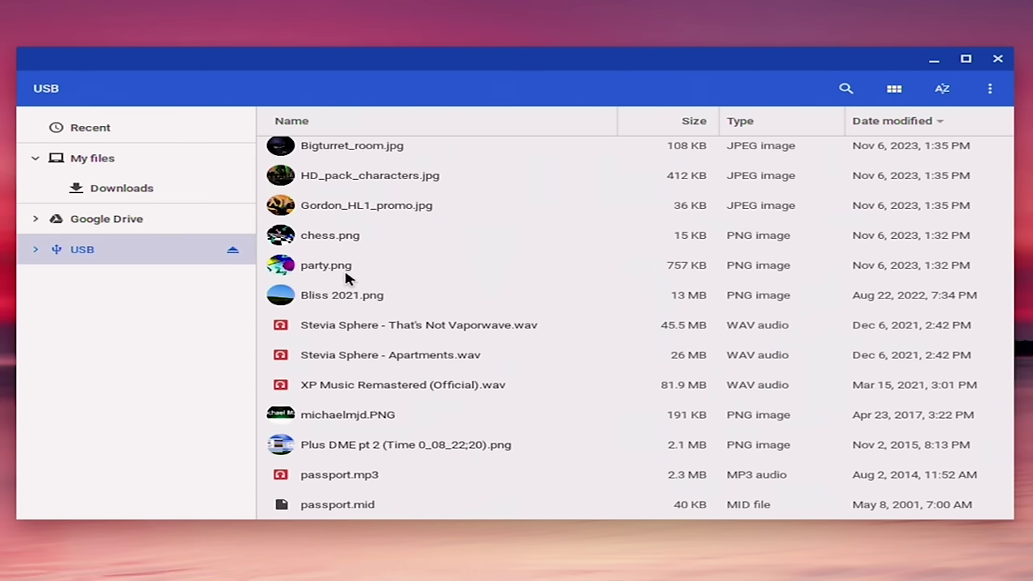
- Copy Bliss 2021.png from the USB drive into the Downloads folder
{"action": "scroll", "coordinate": [351, 278], "scroll_direction": "up", "scroll_amount": 1}
{"action": "left_click", "coordinate": [316, 313]}
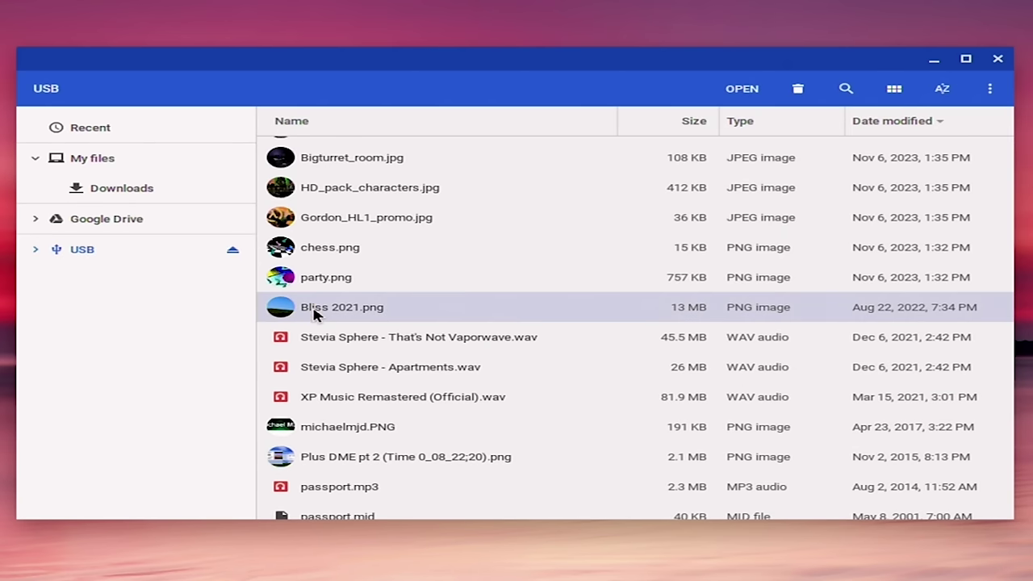
{"action": "right_click", "coordinate": [316, 313]}
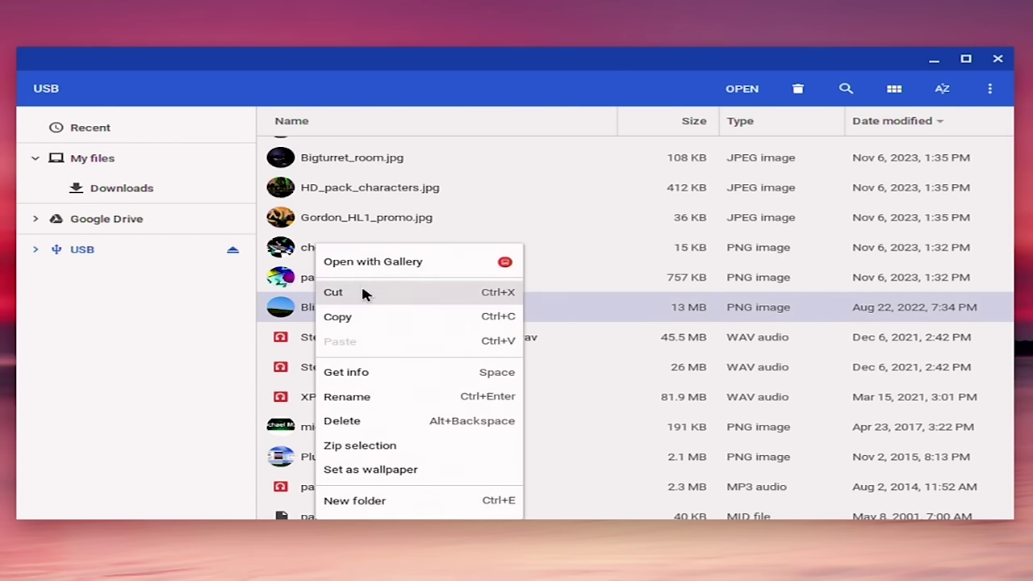
{"action": "left_click", "coordinate": [355, 309]}
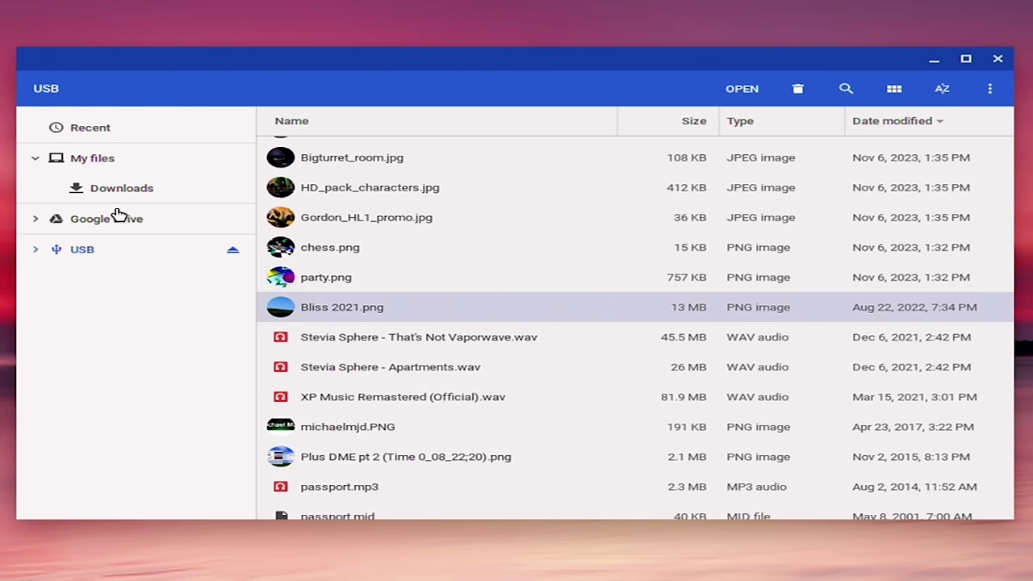
{"action": "left_click", "coordinate": [121, 197]}
{"action": "right_click", "coordinate": [377, 238]}
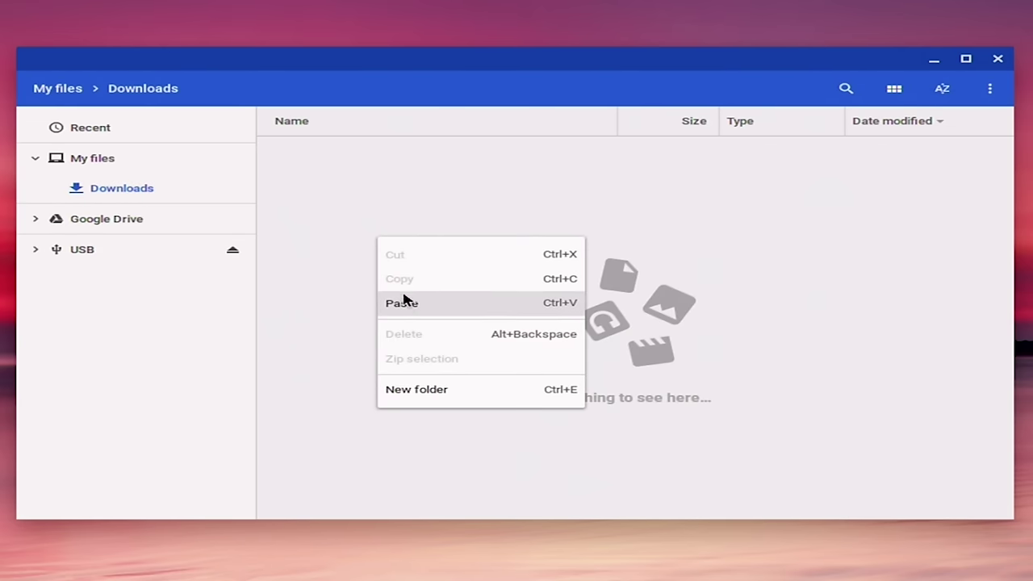
{"action": "left_click", "coordinate": [406, 302]}
- Set Bliss 2021.png in Downloads as the wallpaper and move the Files window aside
{"action": "right_click", "coordinate": [399, 153]}
{"action": "left_click", "coordinate": [434, 384]}
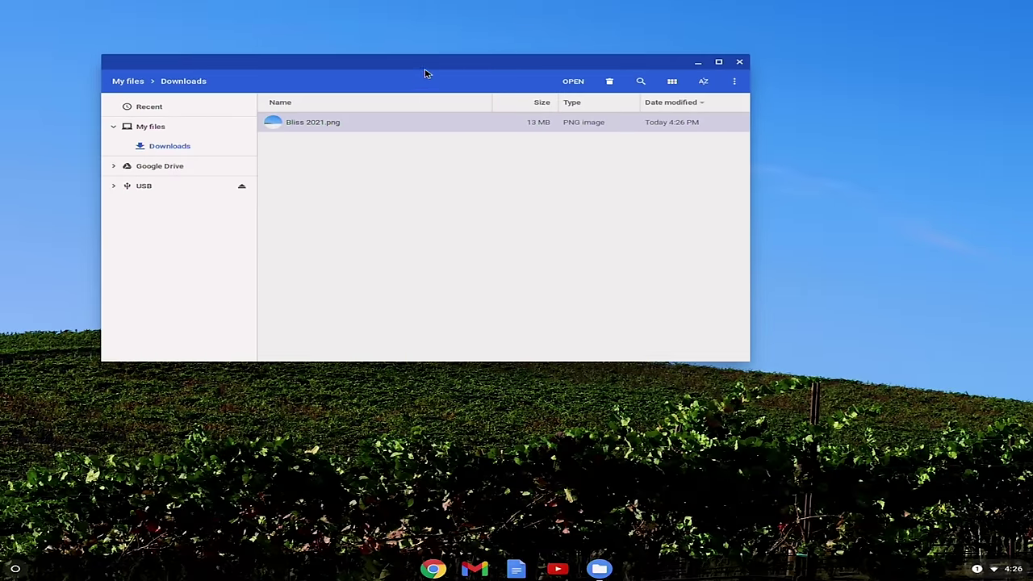
{"action": "left_click_drag", "start_coordinate": [426, 74], "coordinate": [325, 134]}
- View the available shelf position options for the desktop without choosing one
{"action": "right_click", "coordinate": [770, 254]}
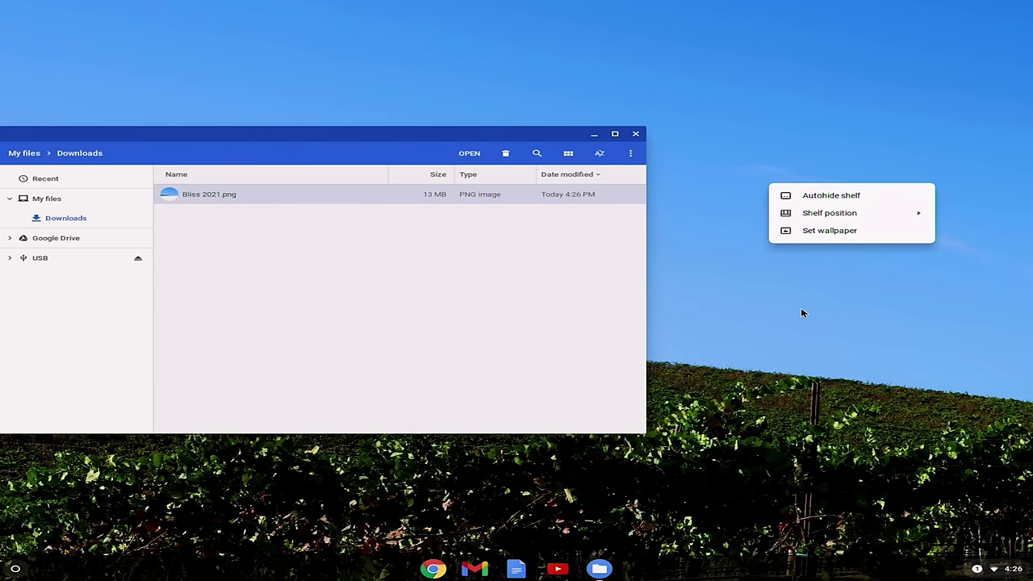
{"action": "mouse_move", "coordinate": [829, 212]}
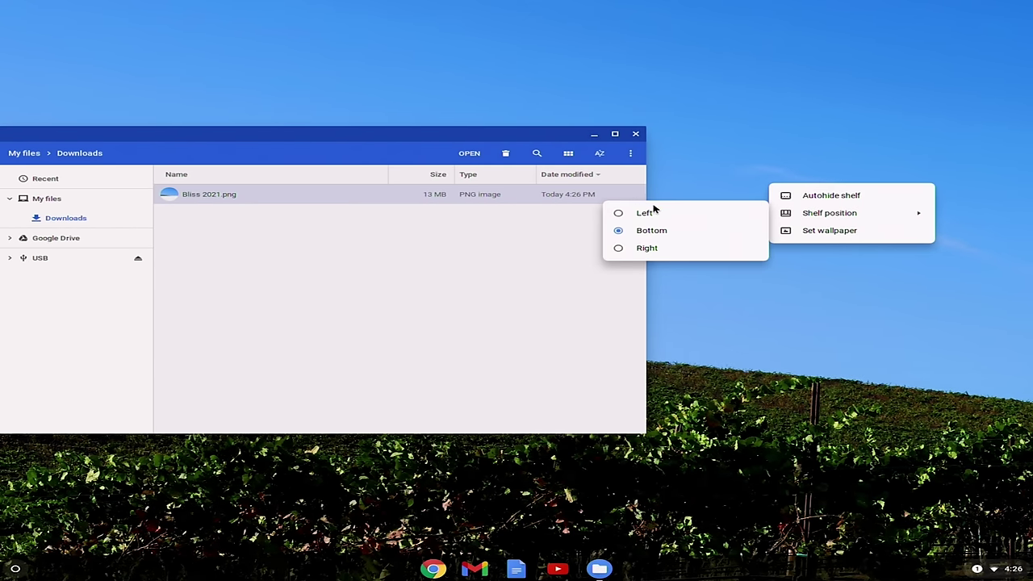
{"action": "left_click", "coordinate": [758, 384]}
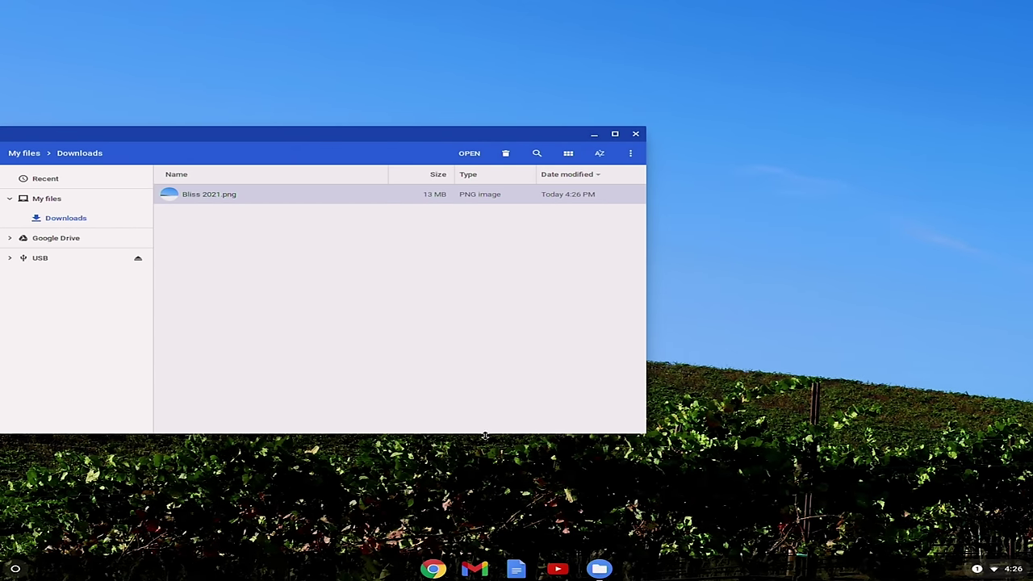
- Open the wallpaper app from Settings and look through the Togetherness, Heritage and Cityscapes collections
{"action": "right_click", "coordinate": [758, 345]}
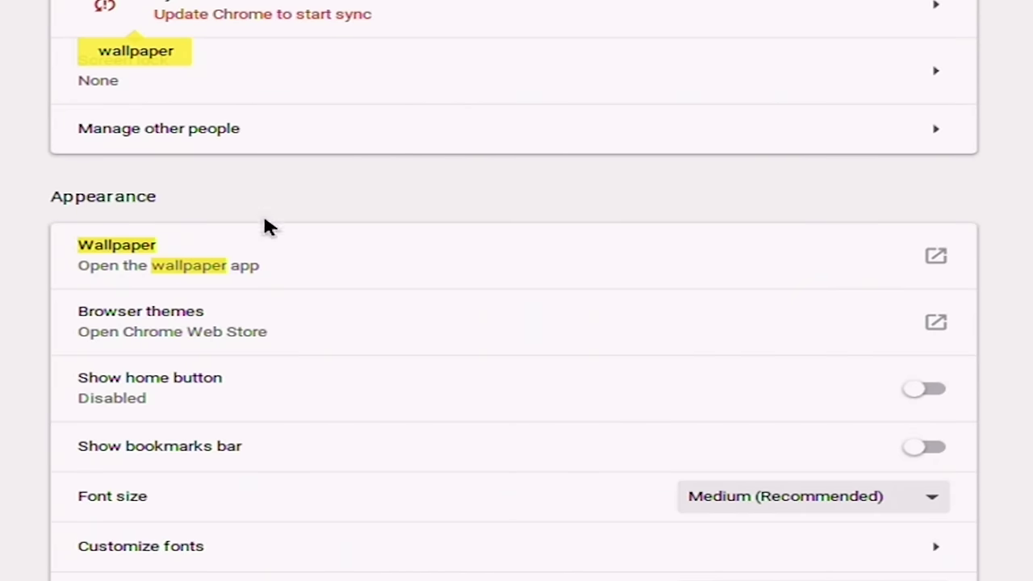
{"action": "left_click", "coordinate": [262, 273]}
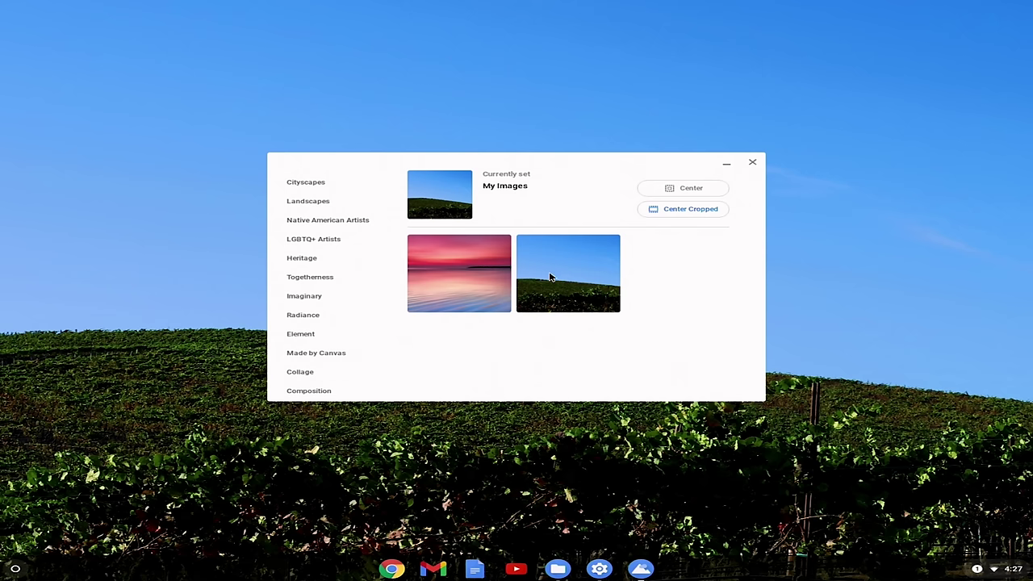
{"action": "left_click", "coordinate": [330, 277]}
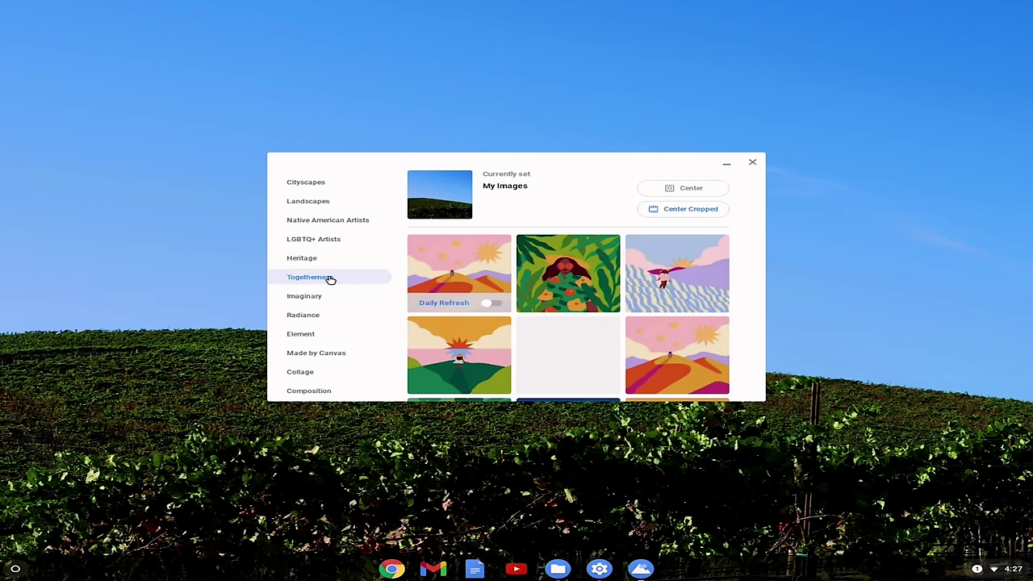
{"action": "left_click", "coordinate": [325, 258]}
{"action": "left_click", "coordinate": [331, 182]}
- Try the Center layout for the wallpaper, return it to Center Cropped, and reposition the wallpaper window
{"action": "left_click", "coordinate": [688, 190]}
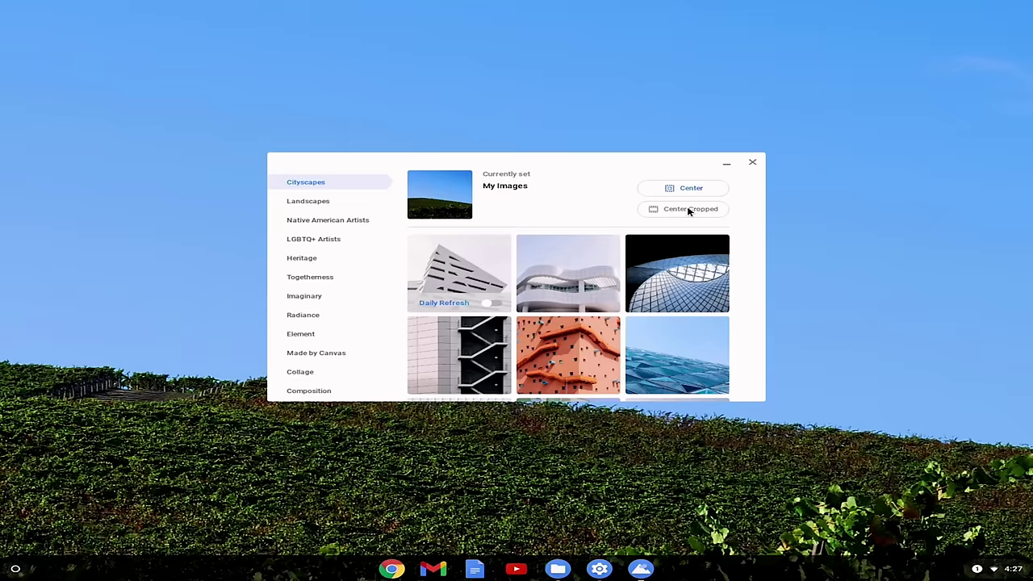
{"action": "left_click", "coordinate": [688, 210]}
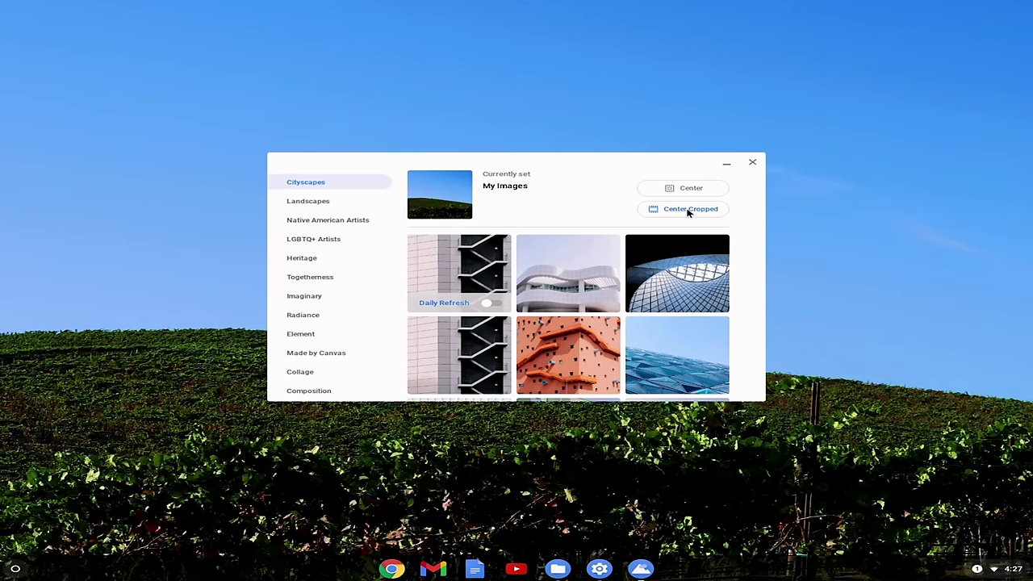
{"action": "left_click_drag", "start_coordinate": [627, 189], "coordinate": [617, 233]}
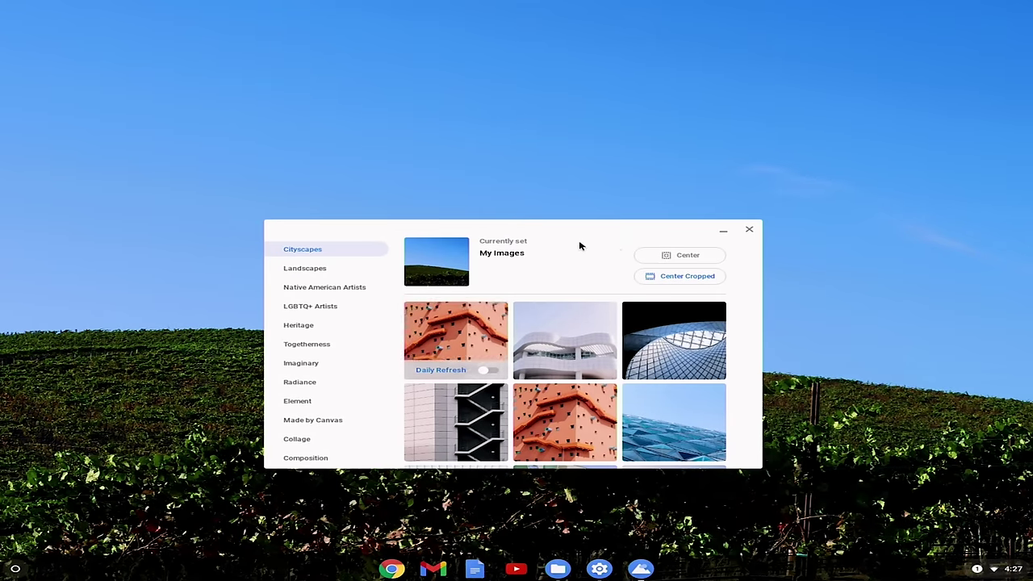
{"action": "left_click_drag", "start_coordinate": [560, 235], "coordinate": [491, 161]}
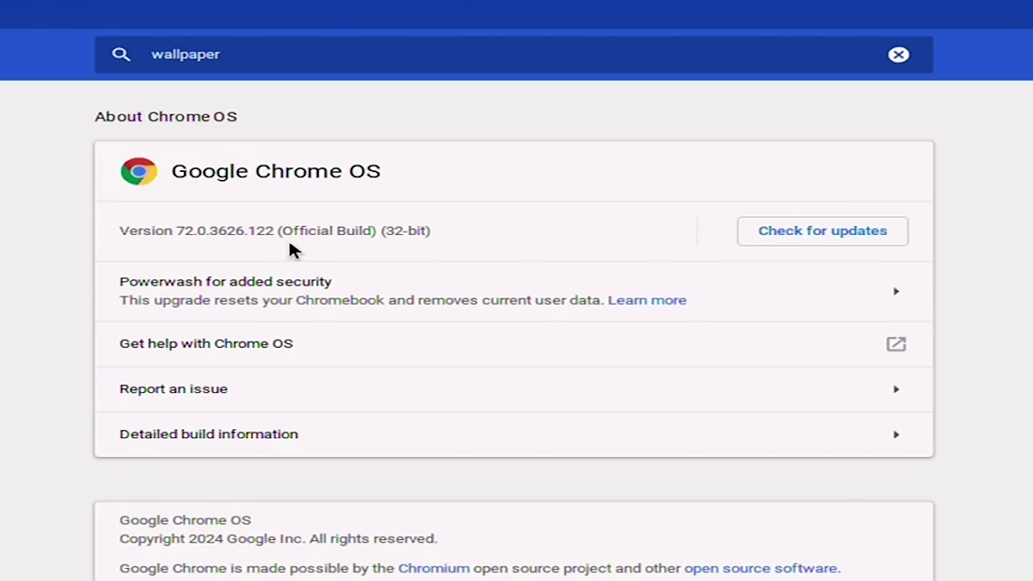
- Check for Chrome OS updates on the About Chrome OS page, highlighting the installed version number, and repeat the check
{"action": "left_click", "coordinate": [763, 238]}
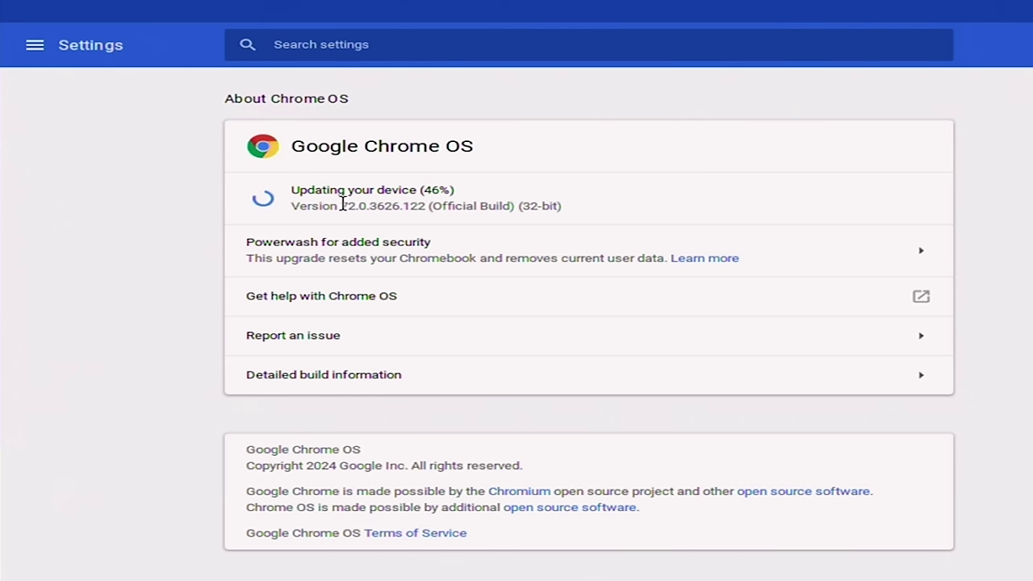
{"action": "left_click_drag", "start_coordinate": [342, 206], "coordinate": [424, 218]}
{"action": "left_click", "coordinate": [426, 207]}
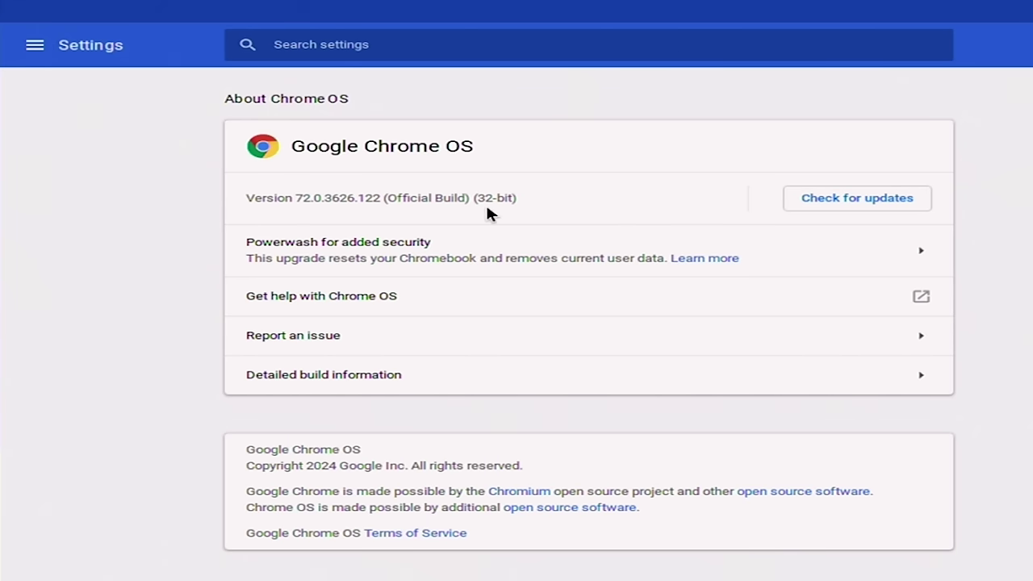
{"action": "left_click", "coordinate": [887, 203]}
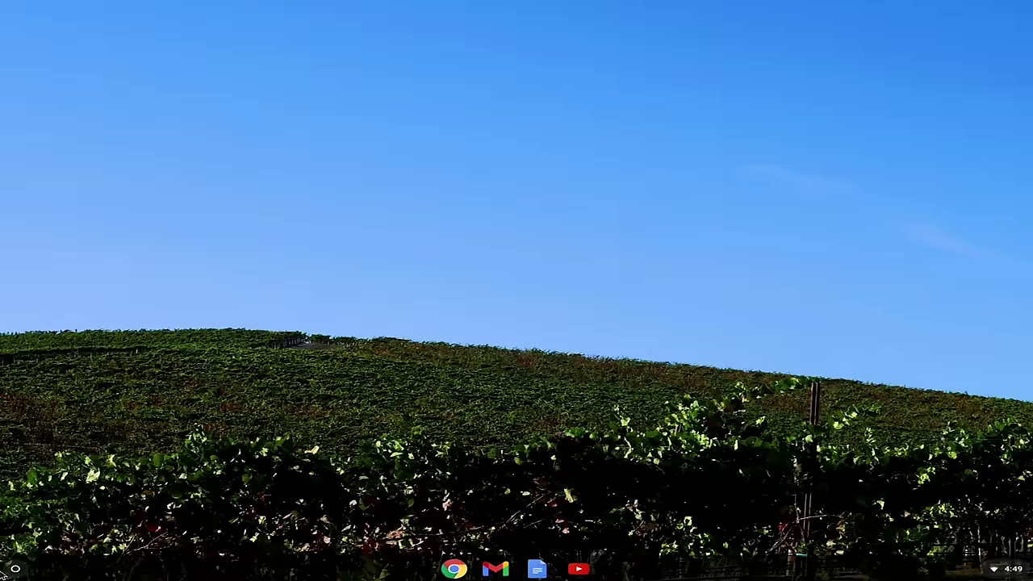
- Open the system Settings and search them for "linux"
{"action": "left_click", "coordinate": [14, 568]}
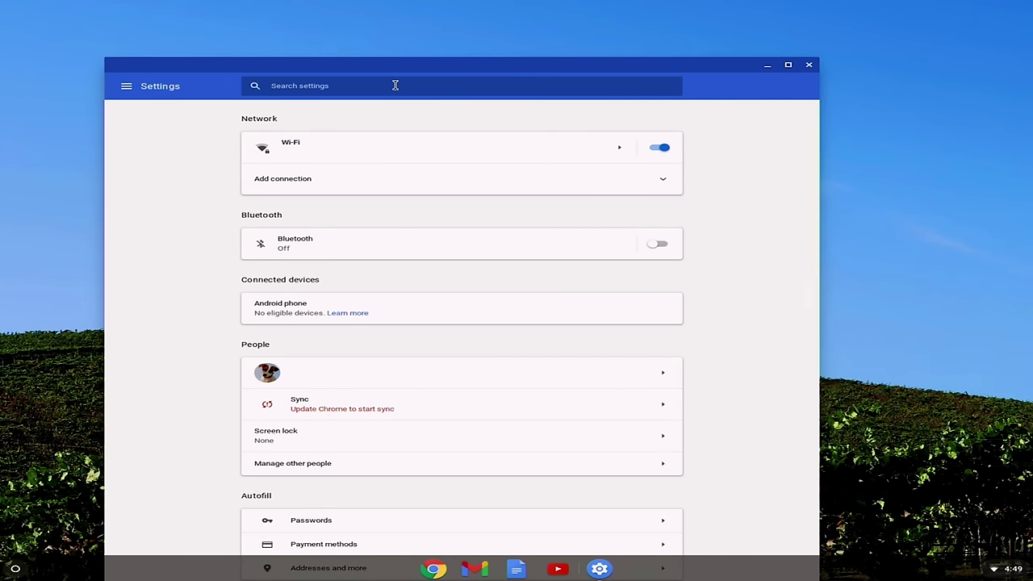
{"action": "left_click", "coordinate": [396, 85]}
{"action": "type", "text": "linux"}
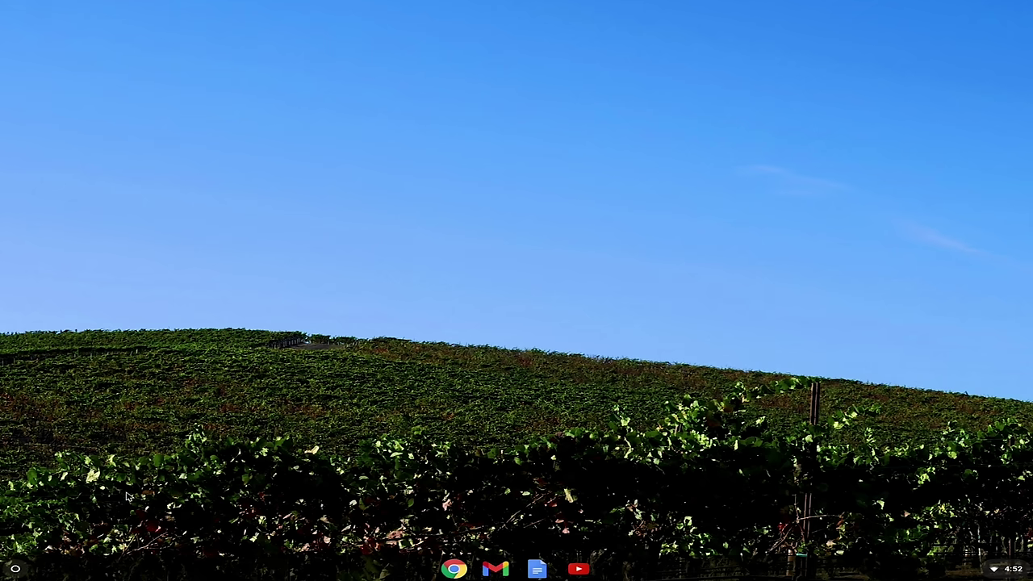
- Open the Files app from the full app list, move its window higher on the desktop, and show the My files folder
{"action": "left_click", "coordinate": [13, 569]}
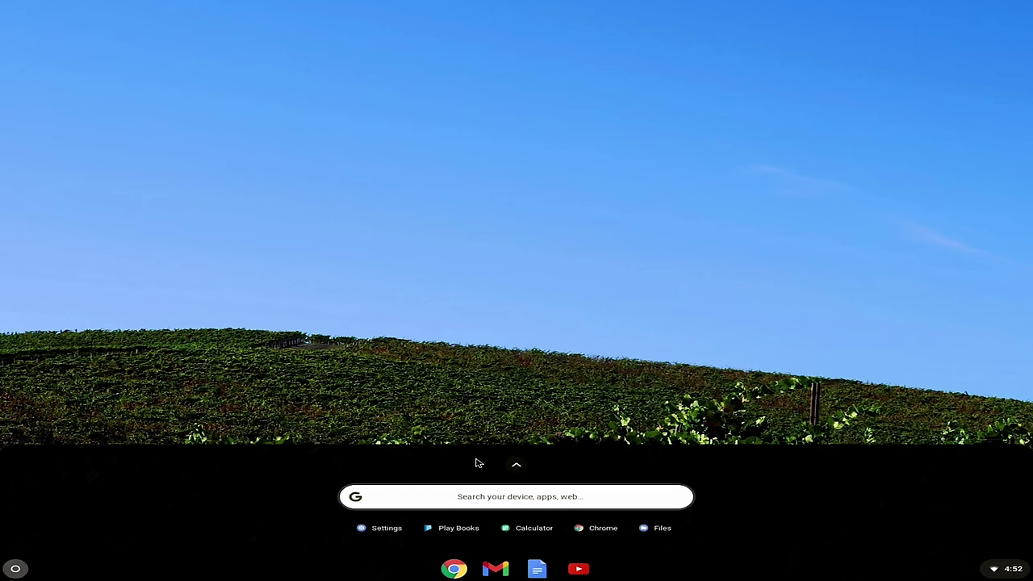
{"action": "left_click", "coordinate": [502, 467]}
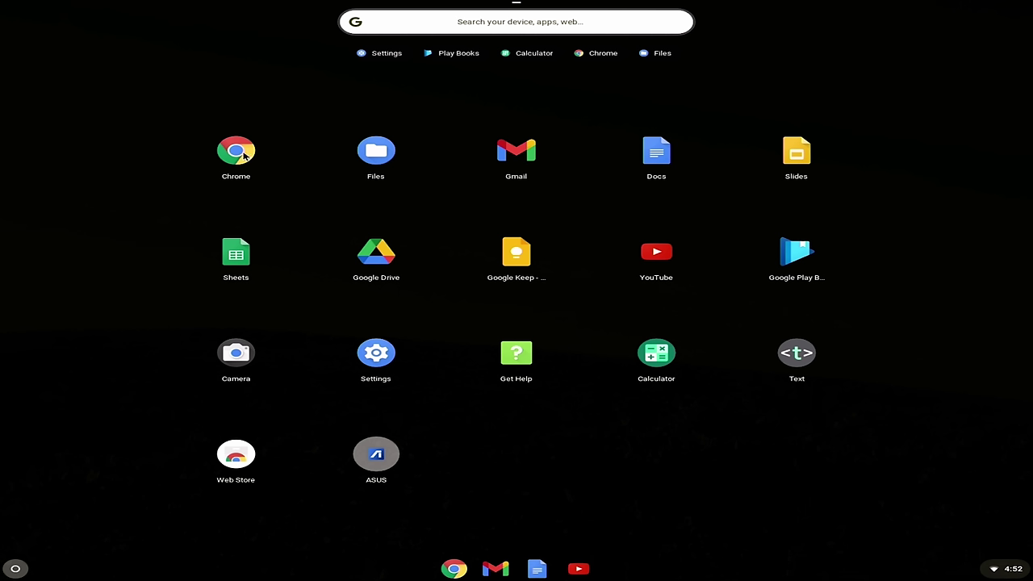
{"action": "left_click", "coordinate": [374, 161]}
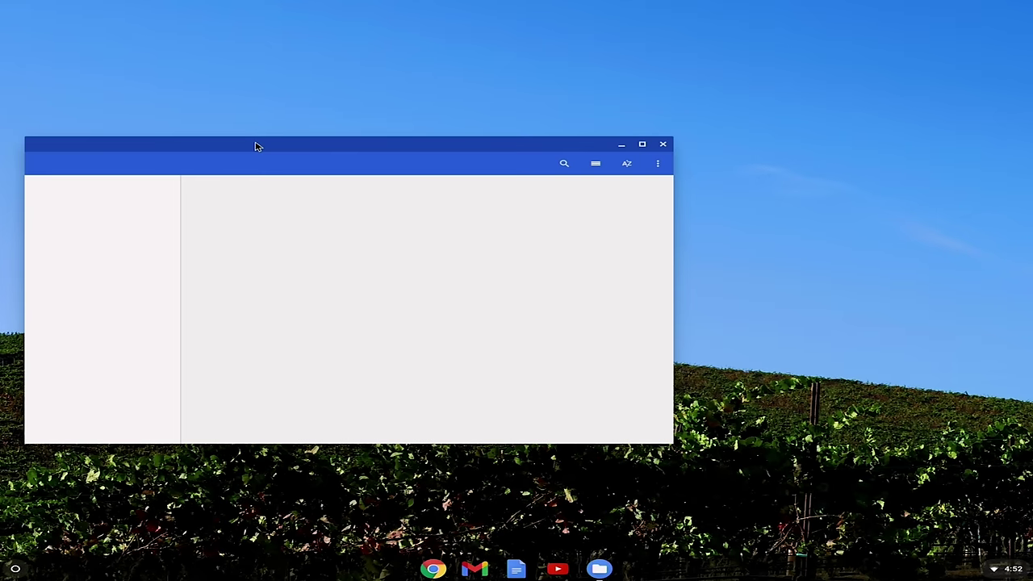
{"action": "left_click_drag", "start_coordinate": [255, 146], "coordinate": [278, 78]}
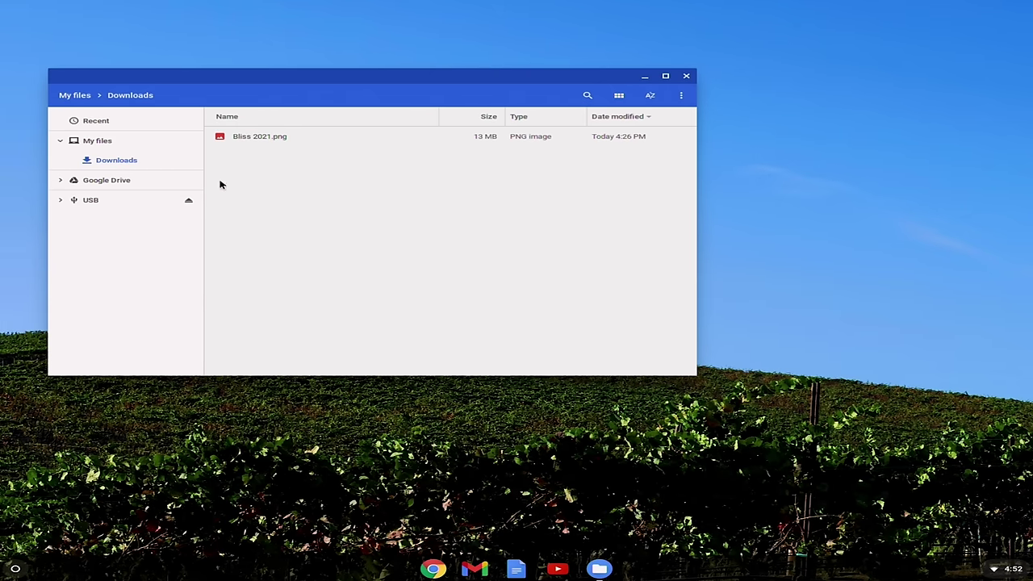
{"action": "left_click", "coordinate": [121, 143]}
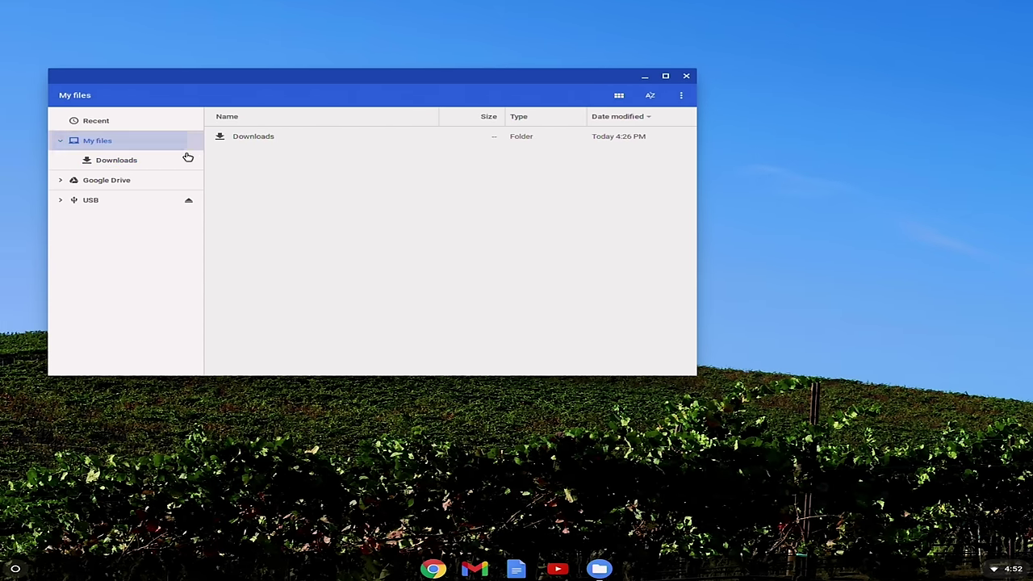
- Open the Calculator beside the Files window and launch the Camera app from the full app list
{"action": "left_click", "coordinate": [16, 569]}
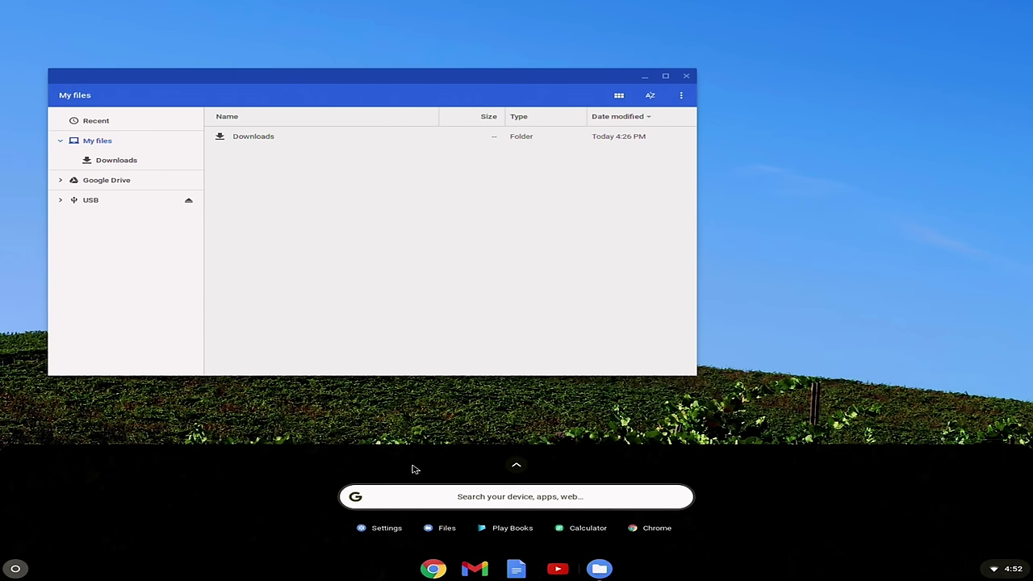
{"action": "left_click", "coordinate": [513, 467]}
{"action": "left_click", "coordinate": [340, 250]}
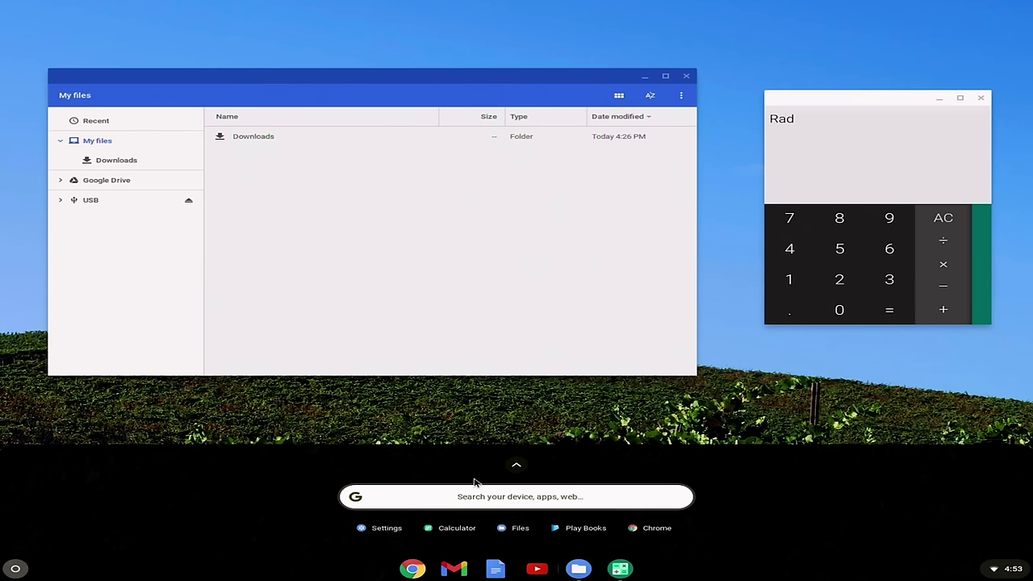
{"action": "left_click", "coordinate": [515, 463]}
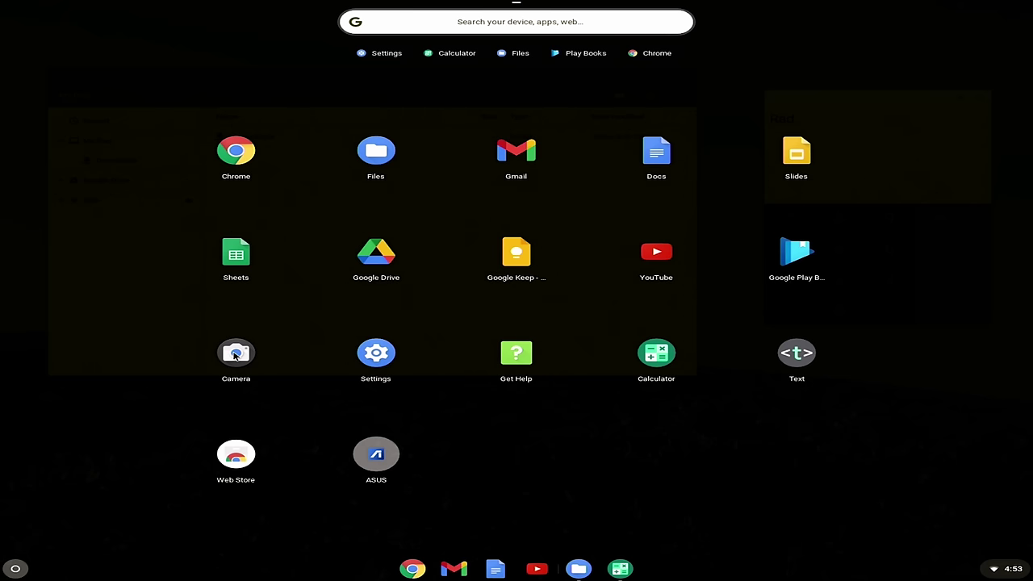
{"action": "left_click", "coordinate": [236, 356]}
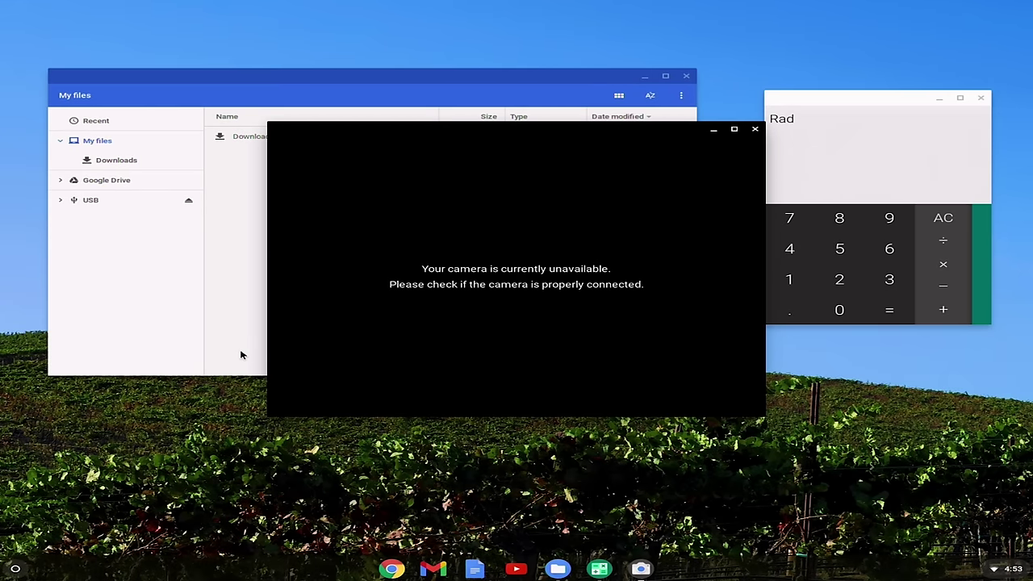
- Open the Text app, move its window to partly overlap the Files and Calculator windows, and bring up the full app list again
{"action": "key", "text": "super"}
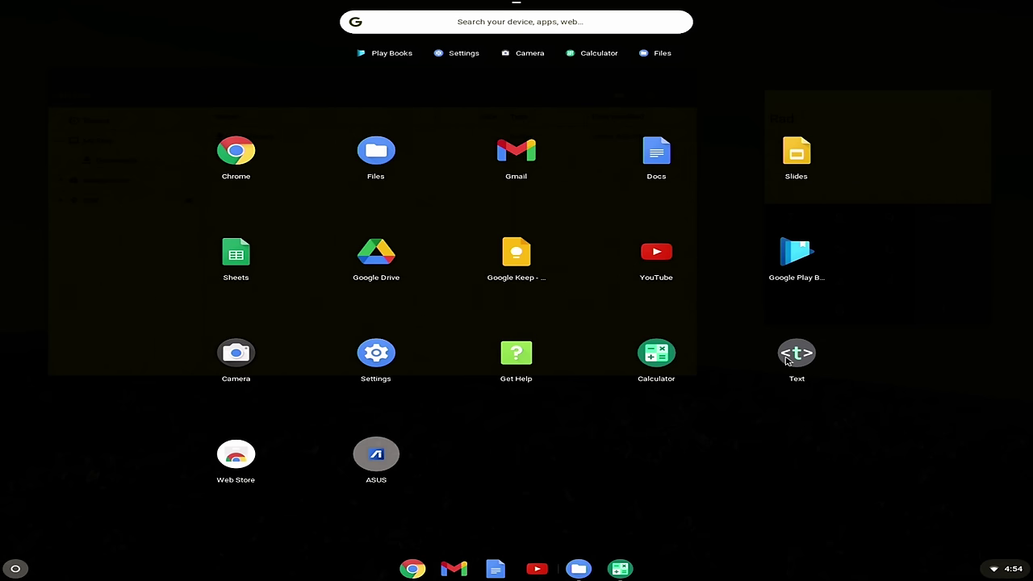
{"action": "left_click", "coordinate": [790, 358]}
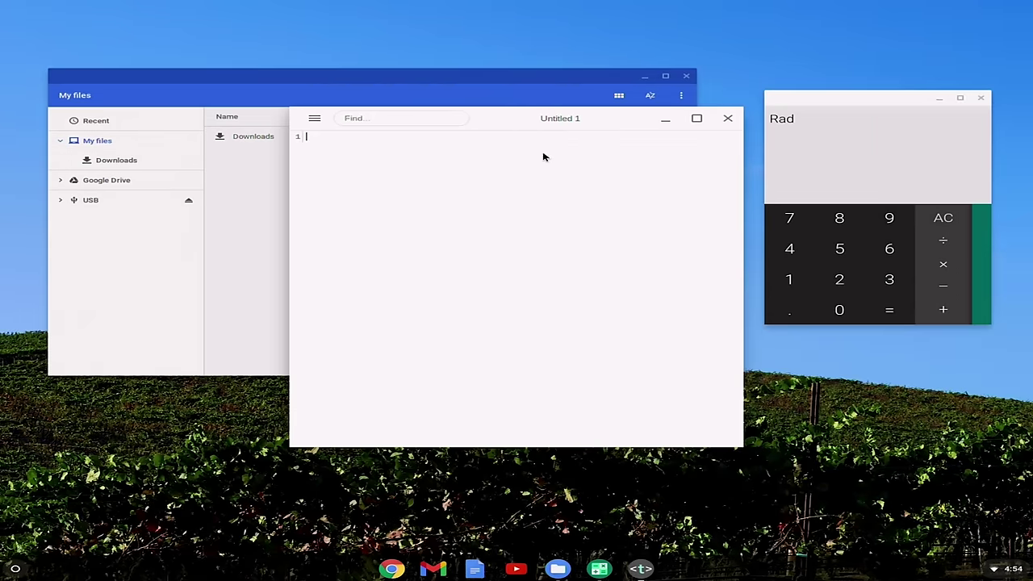
{"action": "left_click_drag", "start_coordinate": [526, 128], "coordinate": [808, 269]}
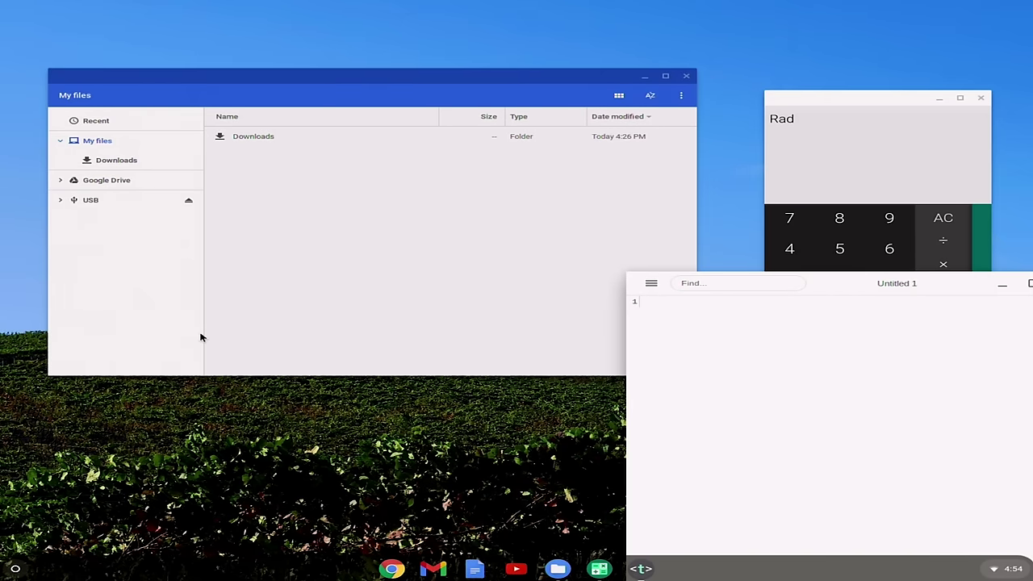
{"action": "left_click", "coordinate": [15, 568]}
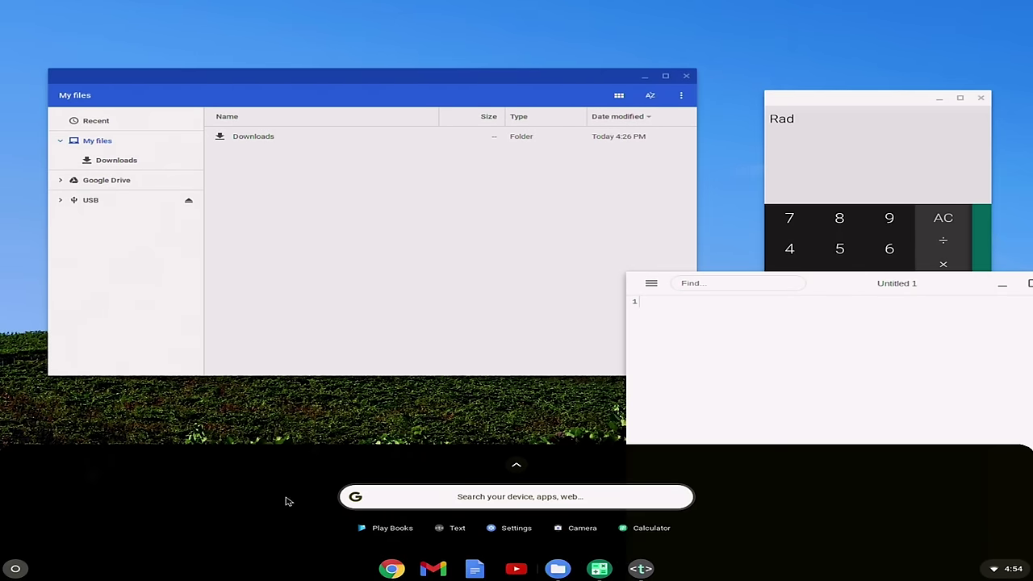
{"action": "left_click", "coordinate": [519, 467]}
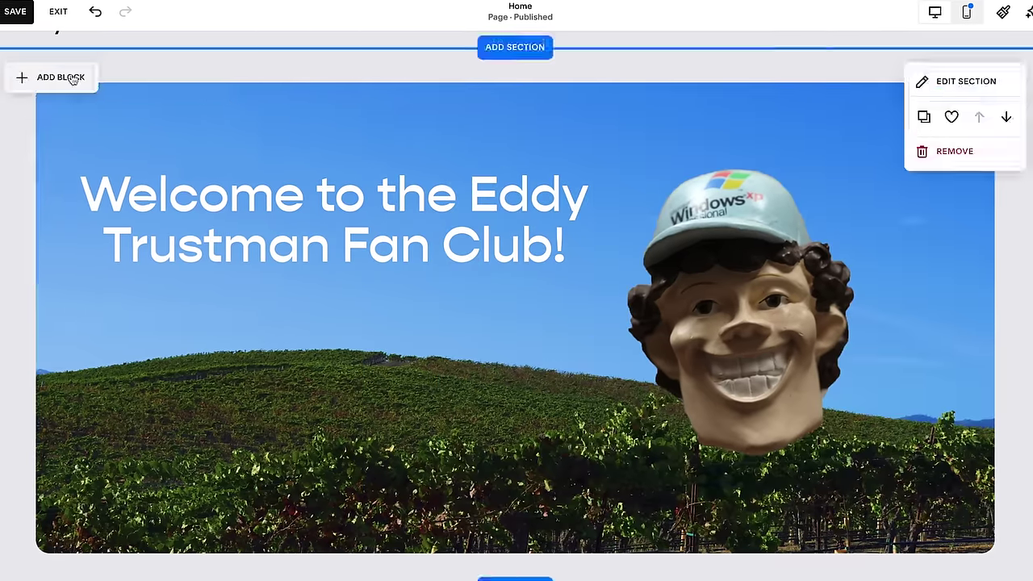
- In the website editor, add a Learn More button block to the welcome section of the Home page and place it below the headline
{"action": "left_click", "coordinate": [71, 76]}
{"action": "left_click", "coordinate": [78, 238]}
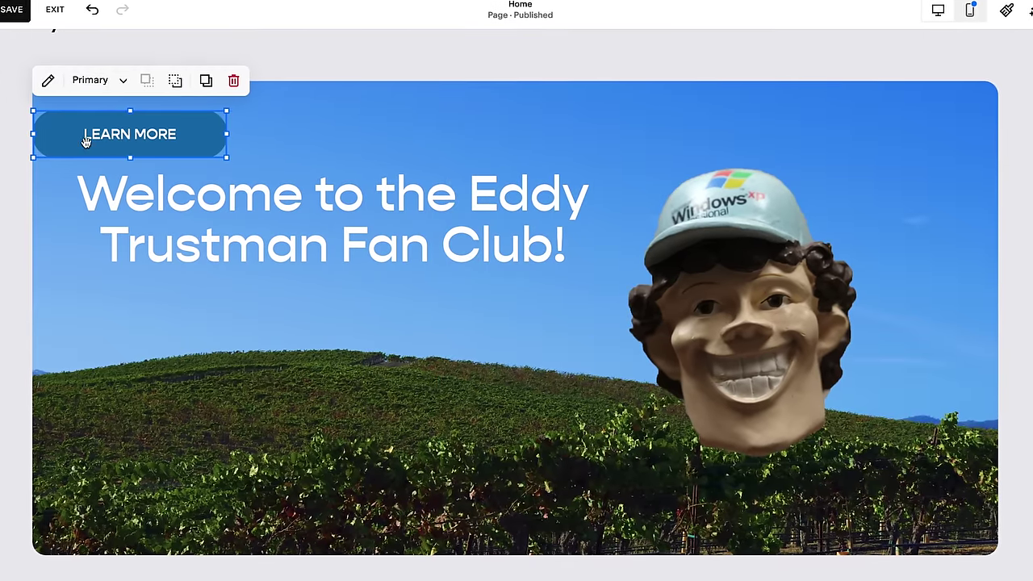
{"action": "left_click_drag", "start_coordinate": [86, 135], "coordinate": [296, 318]}
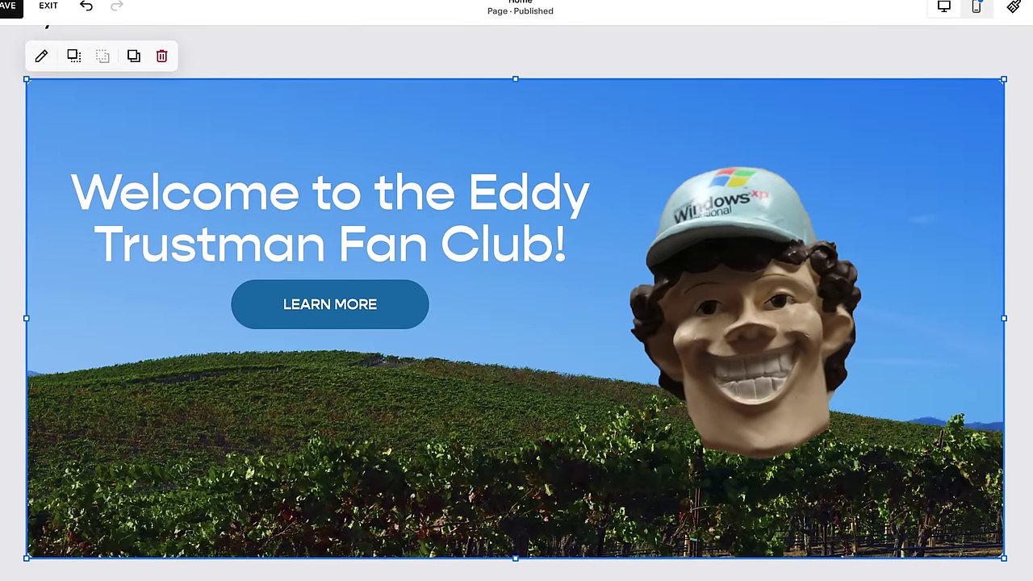